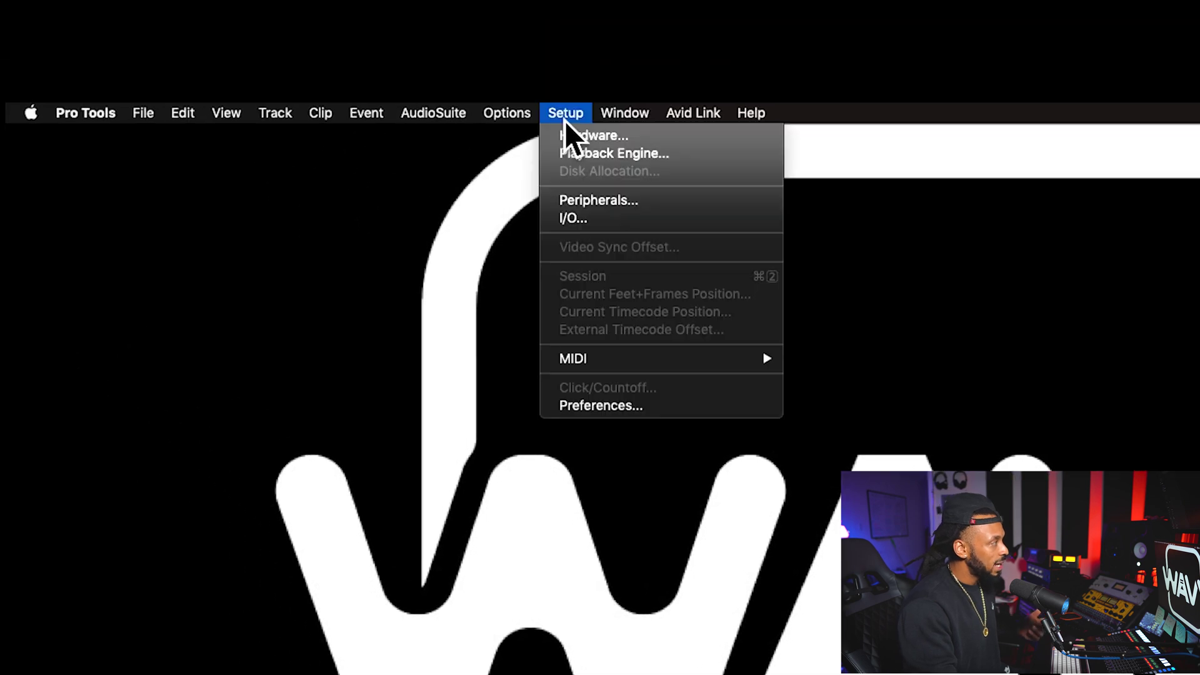
Step: Review the Playback Engine settings, keeping Universal Audio Thunderbolt as the device and a 128-sample buffer
{"action": "left_click", "coordinate": [565, 157]}
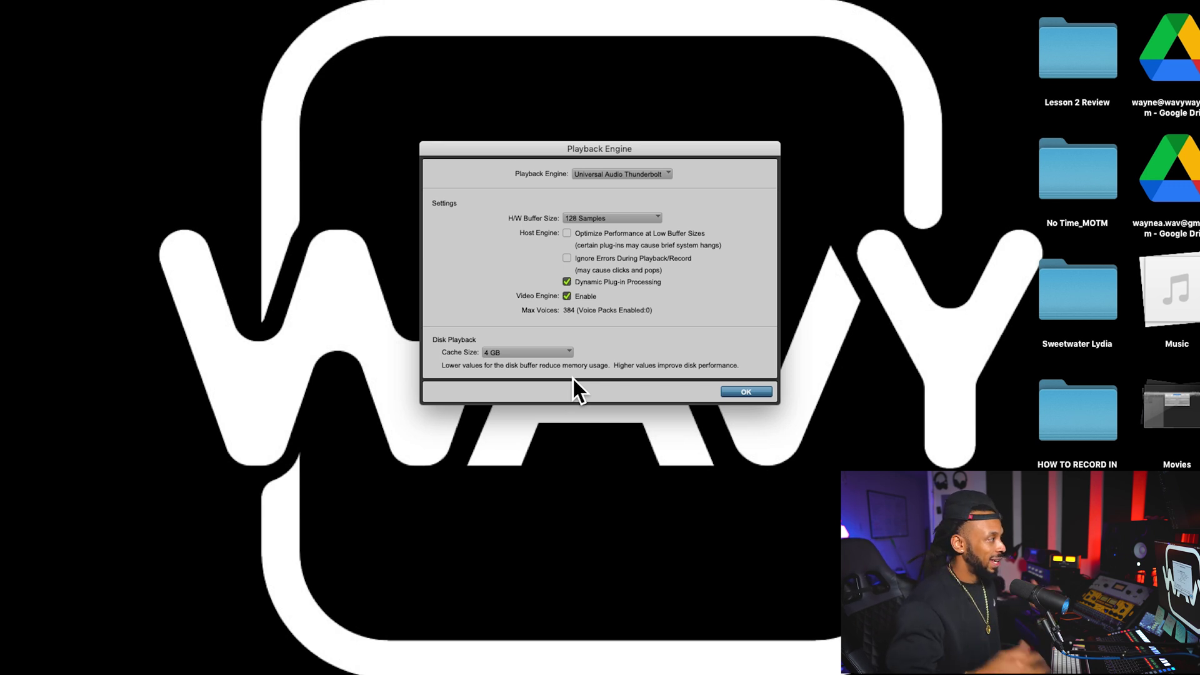
{"action": "left_click", "coordinate": [579, 179]}
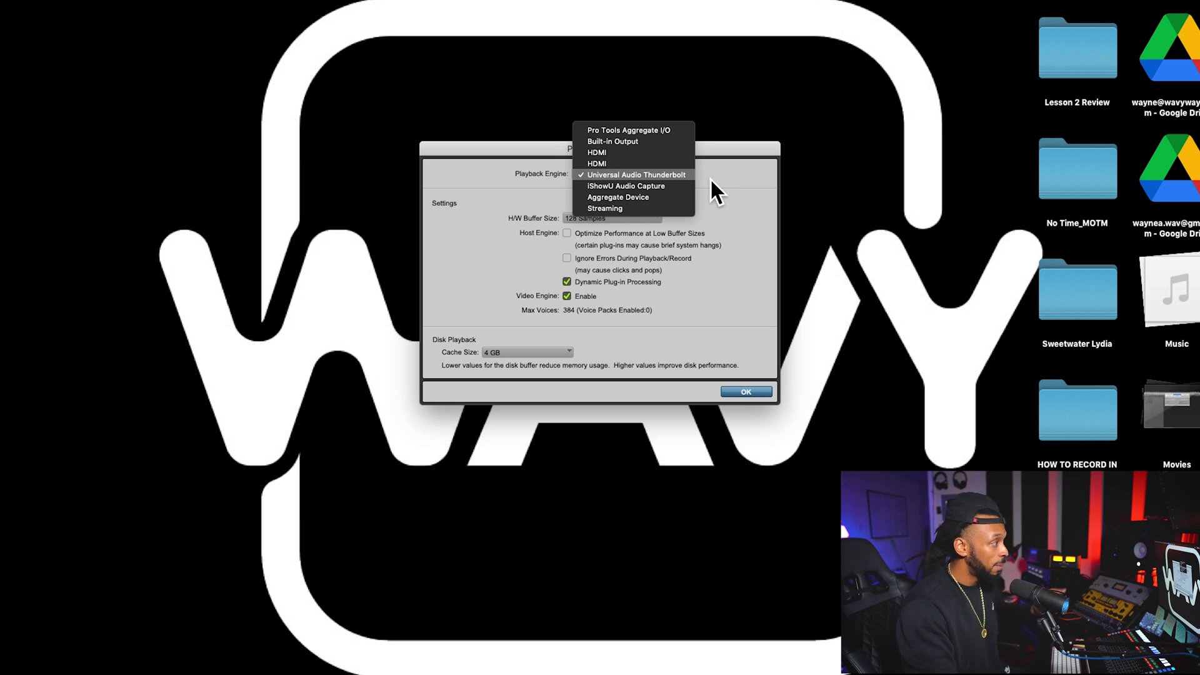
{"action": "left_click", "coordinate": [747, 176]}
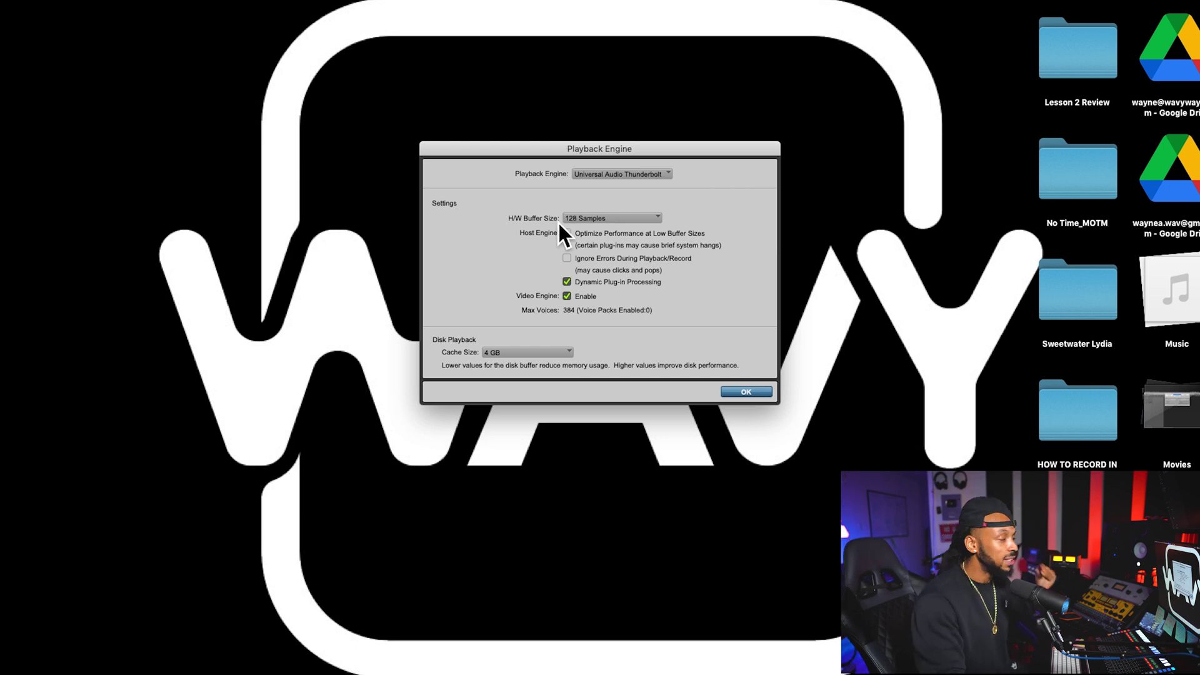
{"action": "left_click", "coordinate": [579, 220]}
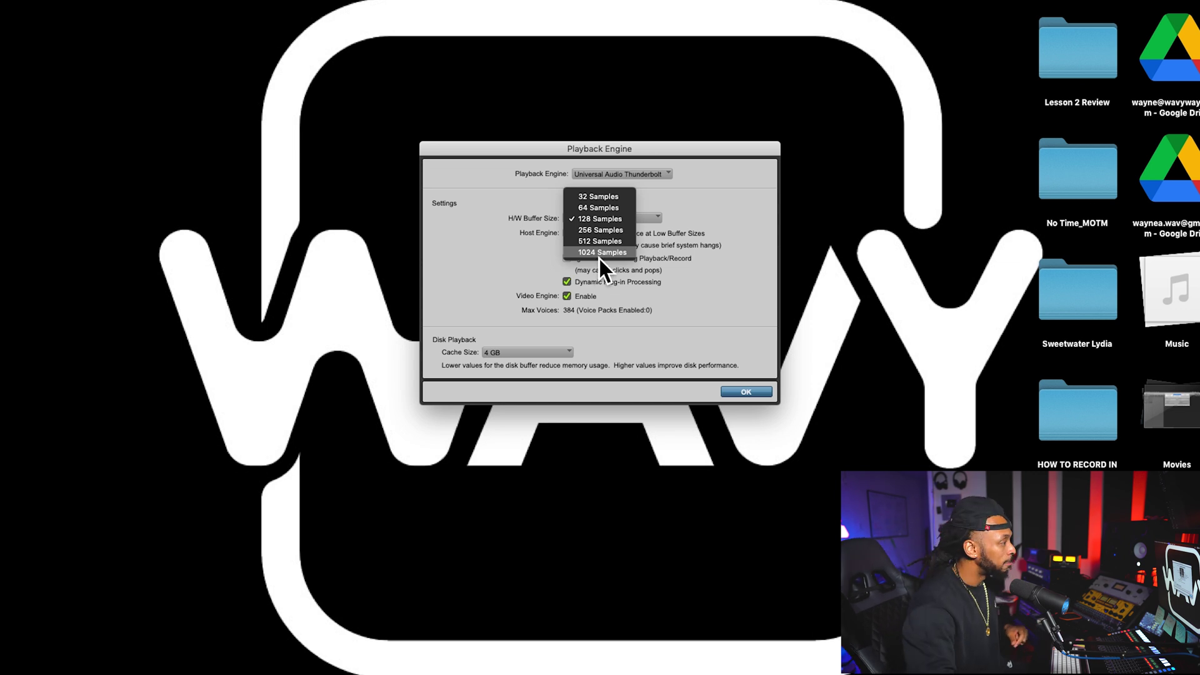
{"action": "left_click", "coordinate": [752, 227]}
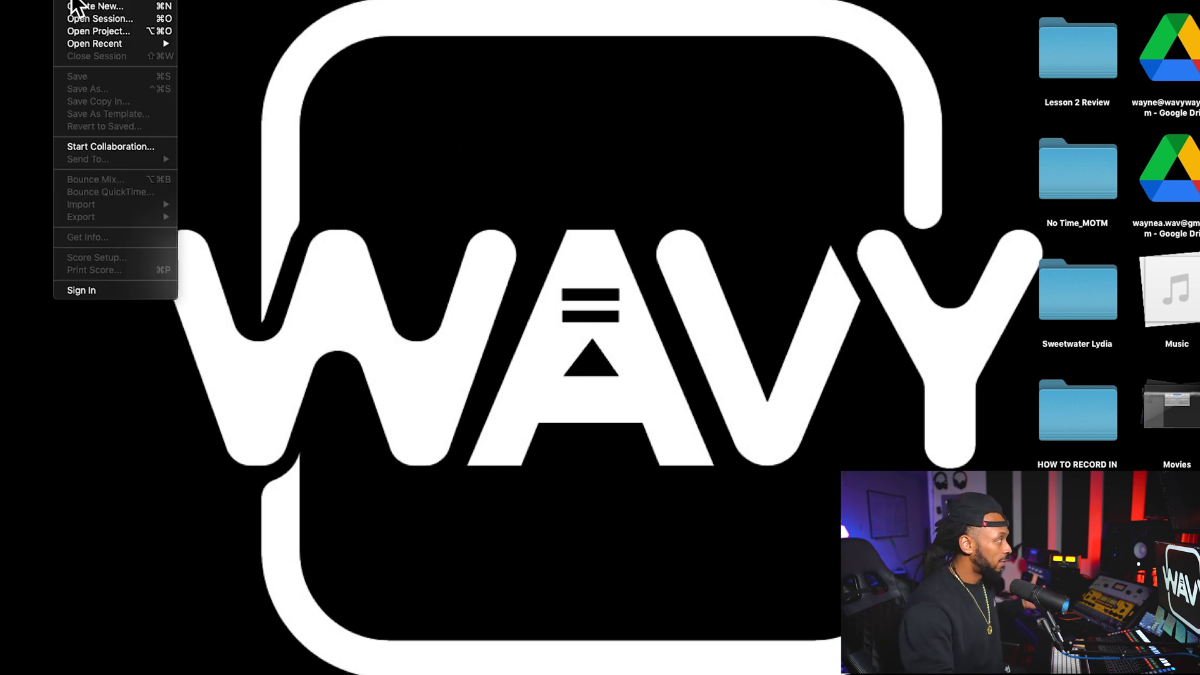
Step: Create the WAVY 123 session with Stereo Mix as its I/O settings
{"action": "left_click", "coordinate": [79, 7]}
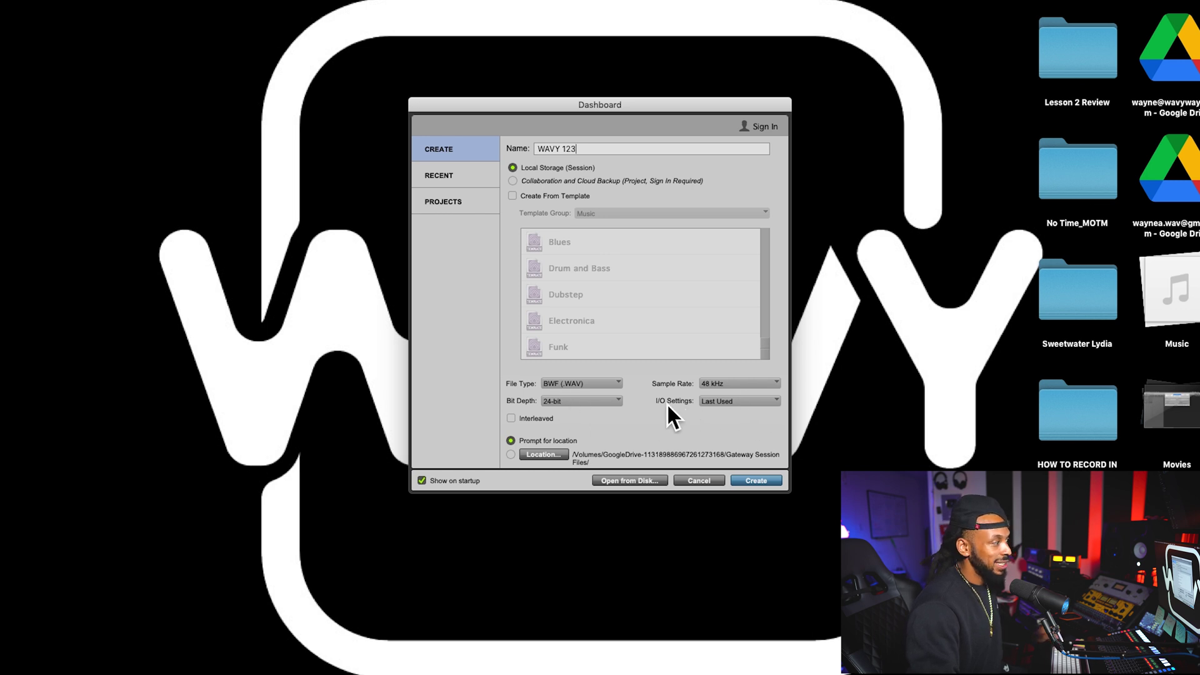
{"action": "left_click", "coordinate": [719, 407]}
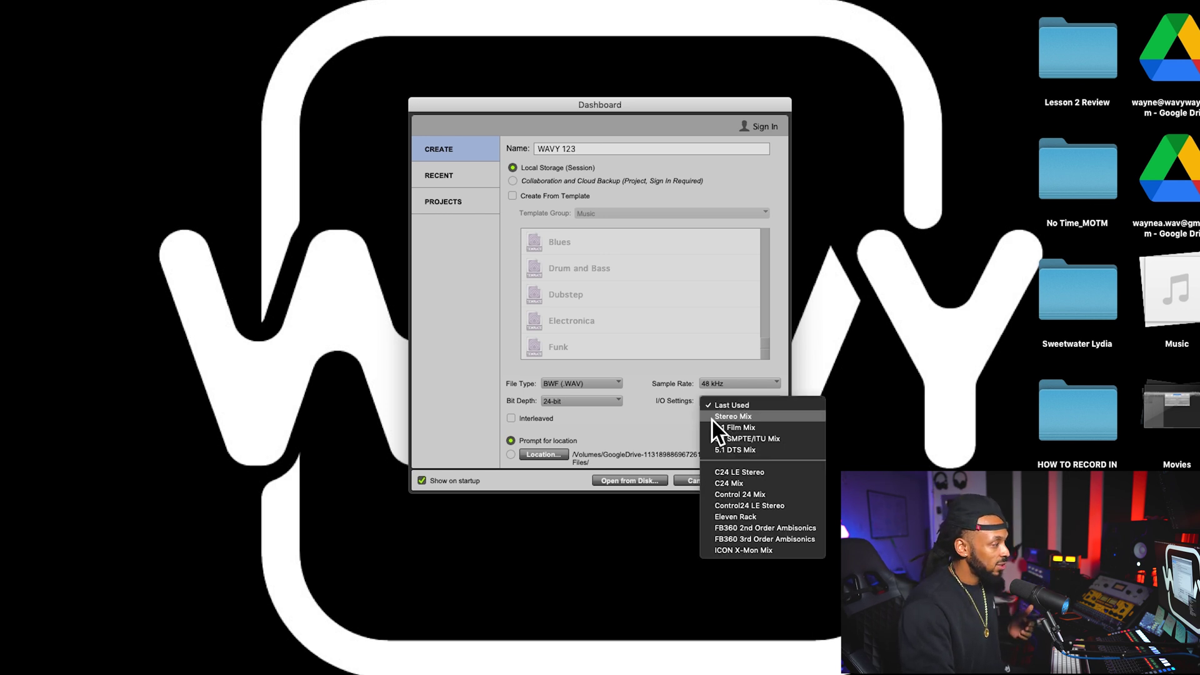
{"action": "left_click", "coordinate": [711, 417]}
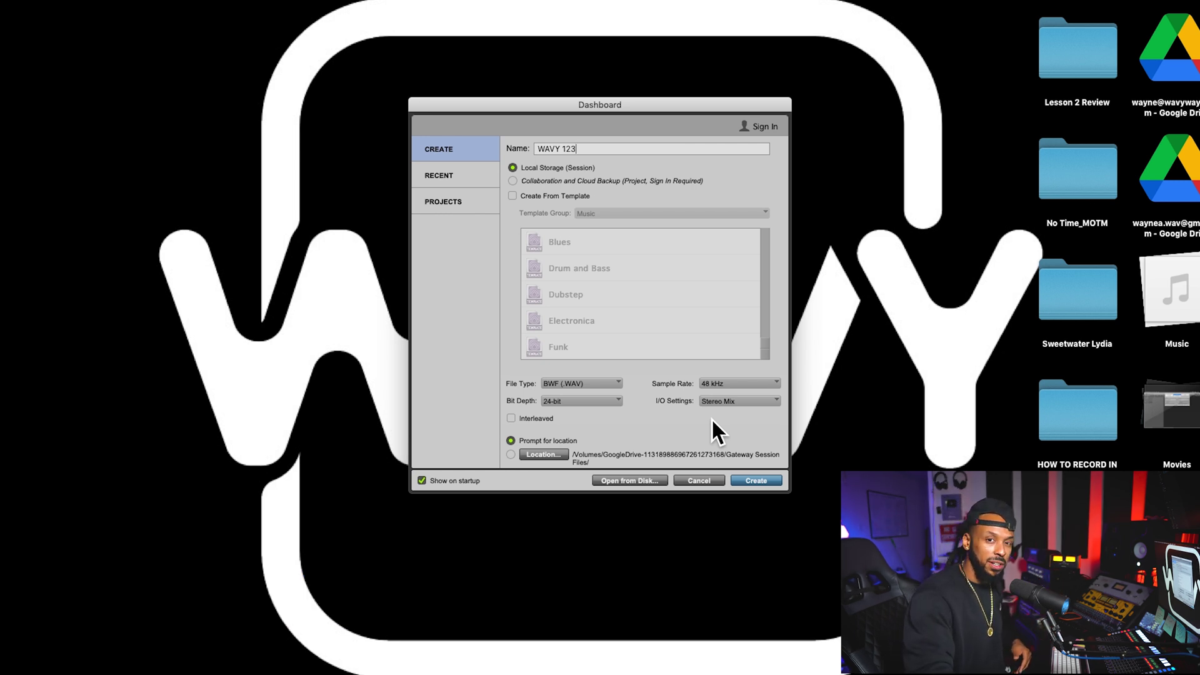
{"action": "key", "text": "Return"}
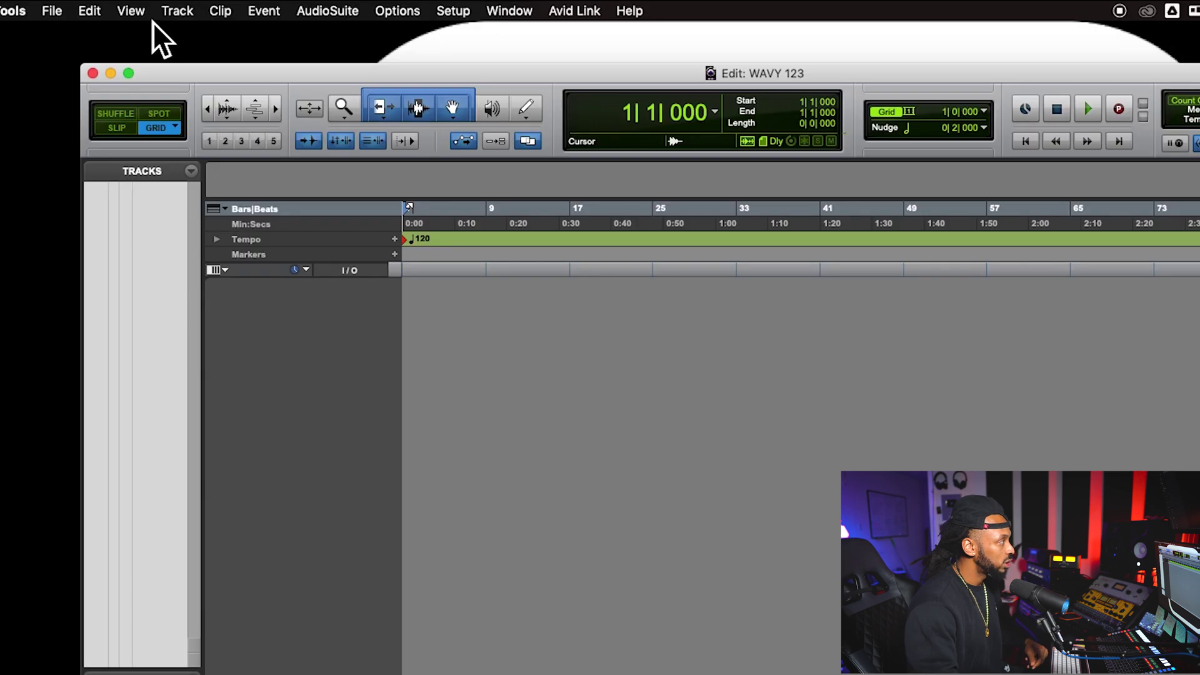
Step: Add one mono audio track named VOX and drag its lower edge to enlarge it
{"action": "left_click", "coordinate": [180, 12]}
{"action": "left_click", "coordinate": [200, 37]}
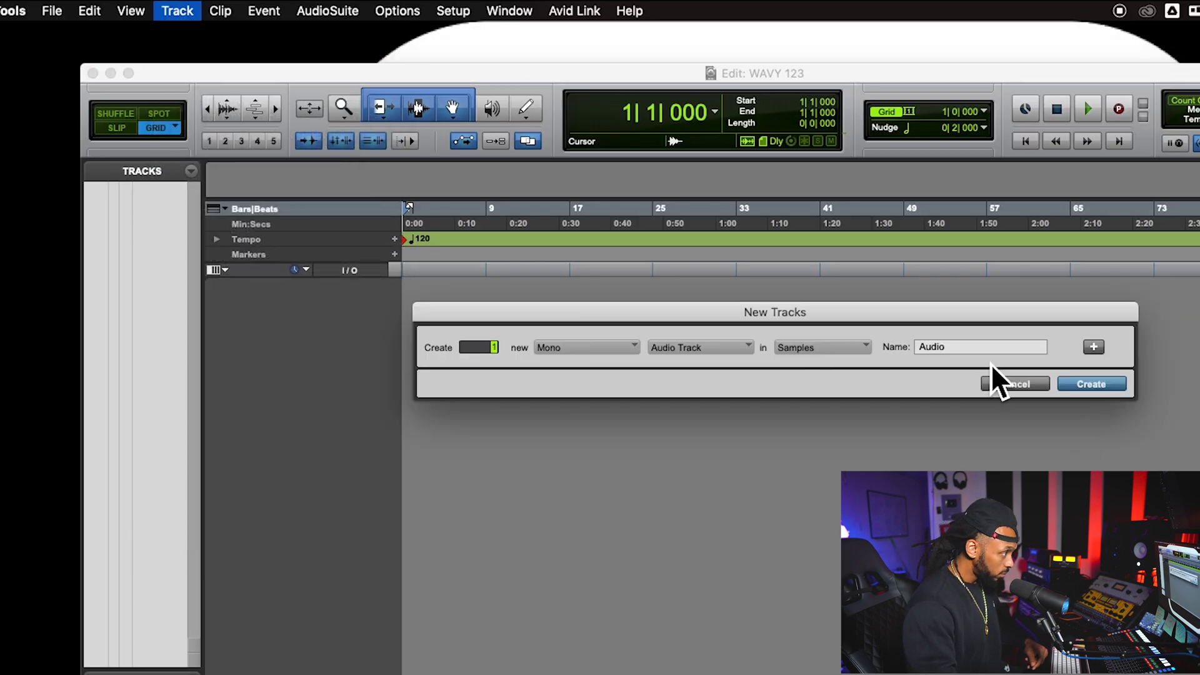
{"action": "key", "text": "super+a"}
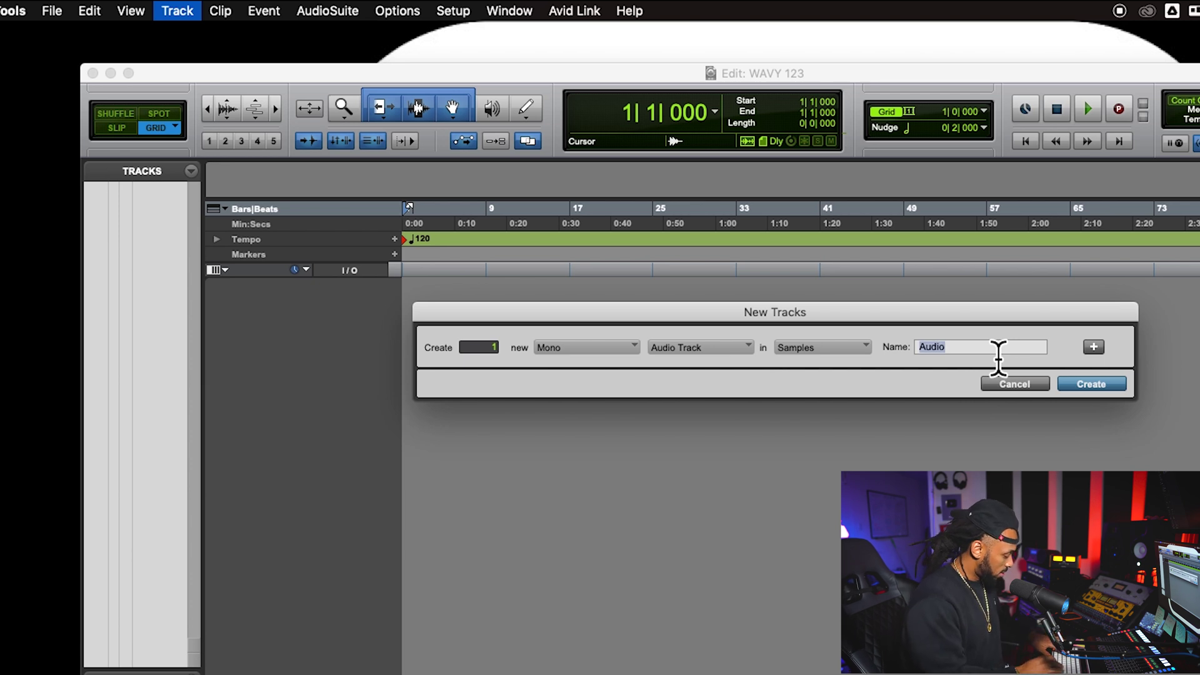
{"action": "type", "text": "VOX"}
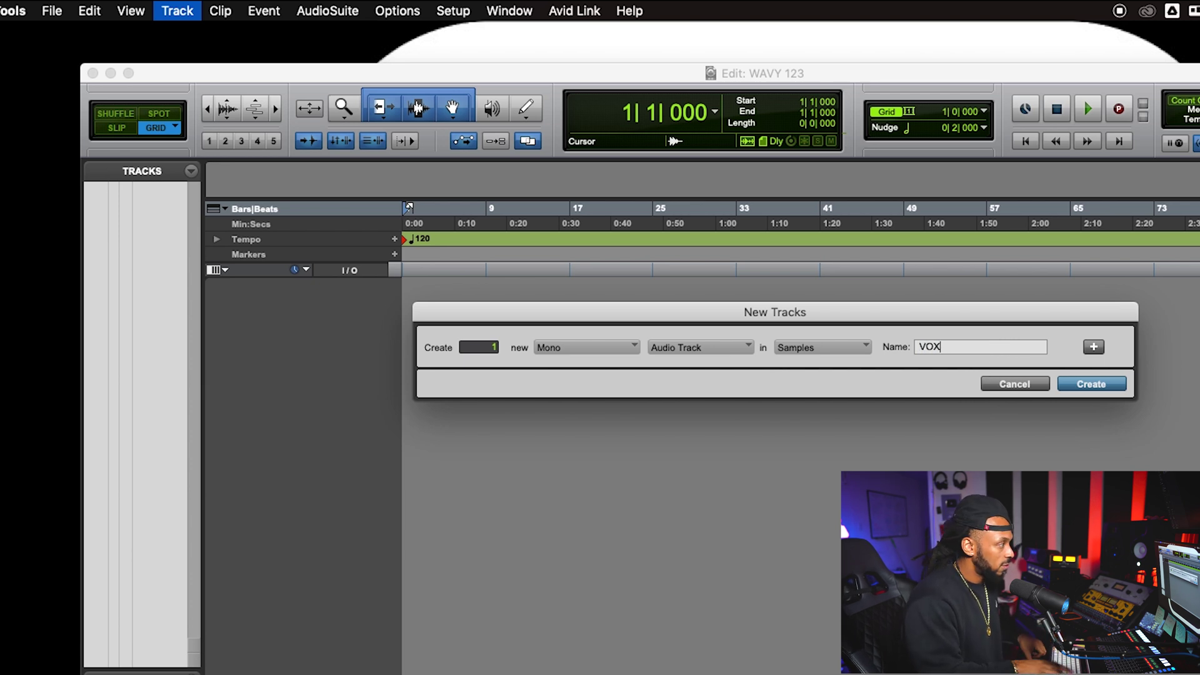
{"action": "key", "text": "Return"}
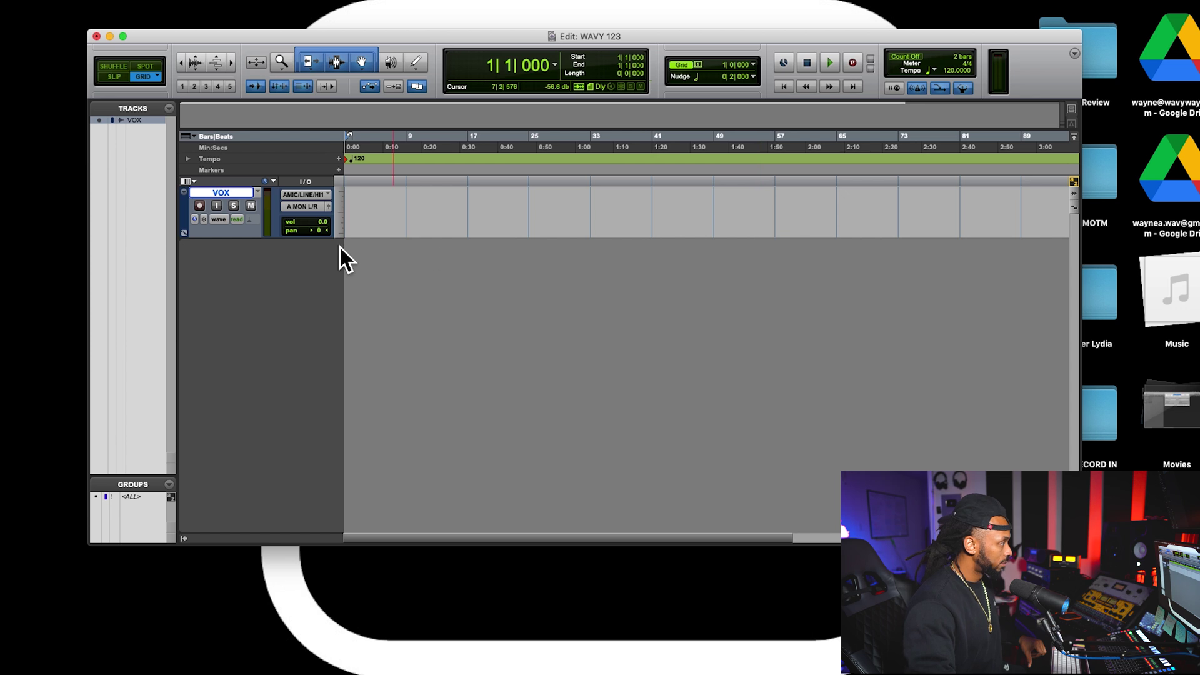
{"action": "left_click_drag", "start_coordinate": [341, 239], "coordinate": [347, 318]}
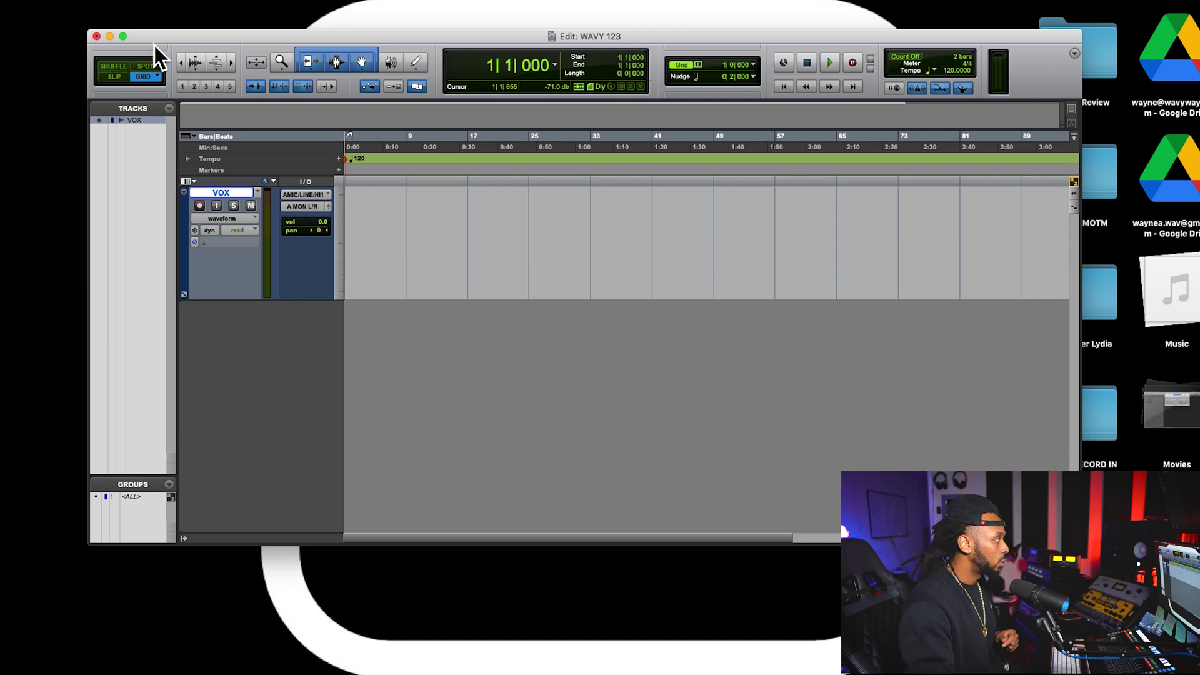
Step: Check the Edit Window Views without changes, then switch to the Mix window showing VOX
{"action": "left_click", "coordinate": [127, 4]}
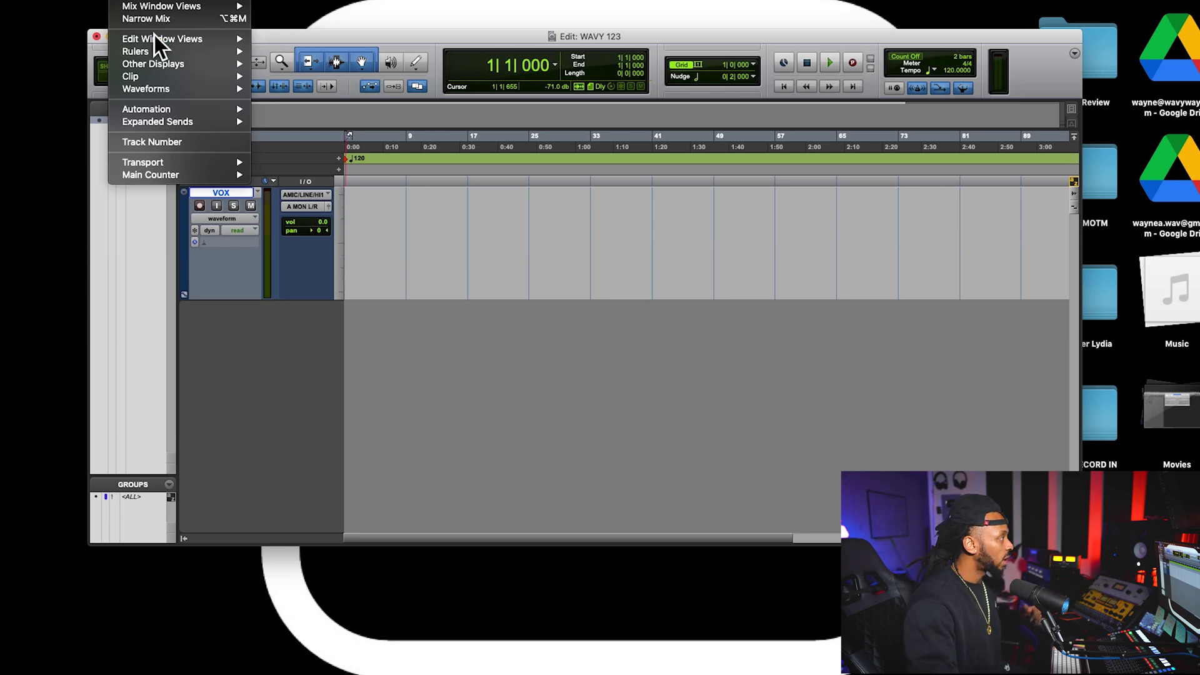
{"action": "mouse_move", "coordinate": [155, 39]}
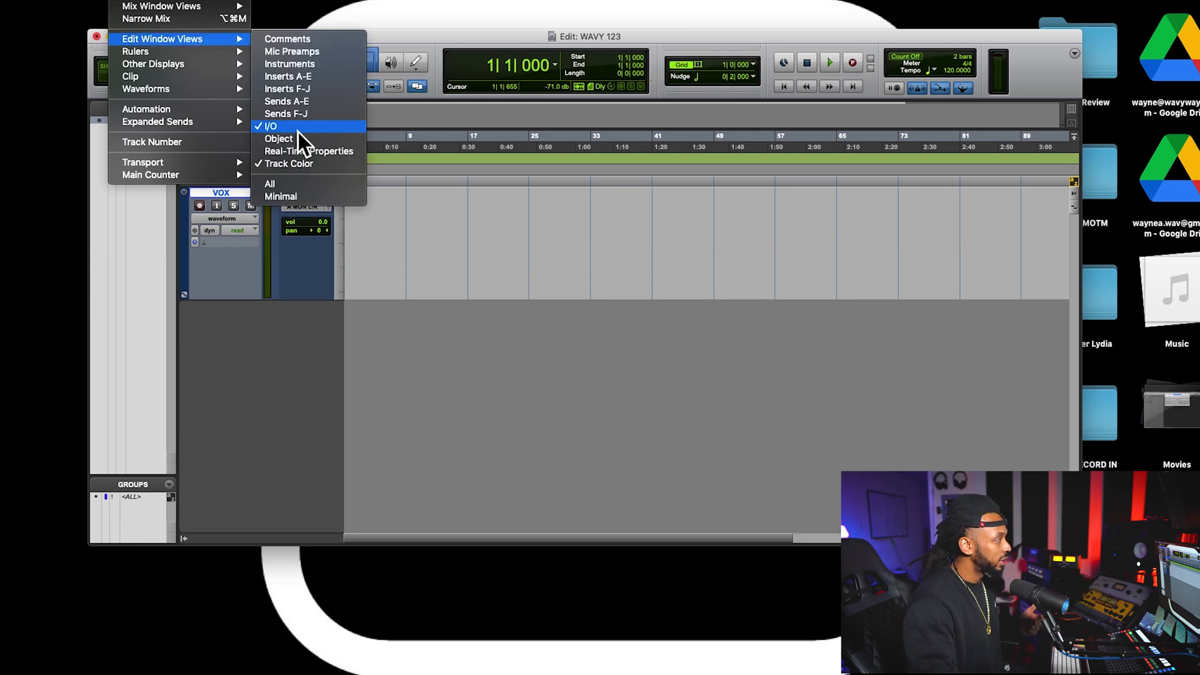
{"action": "left_click", "coordinate": [429, 397]}
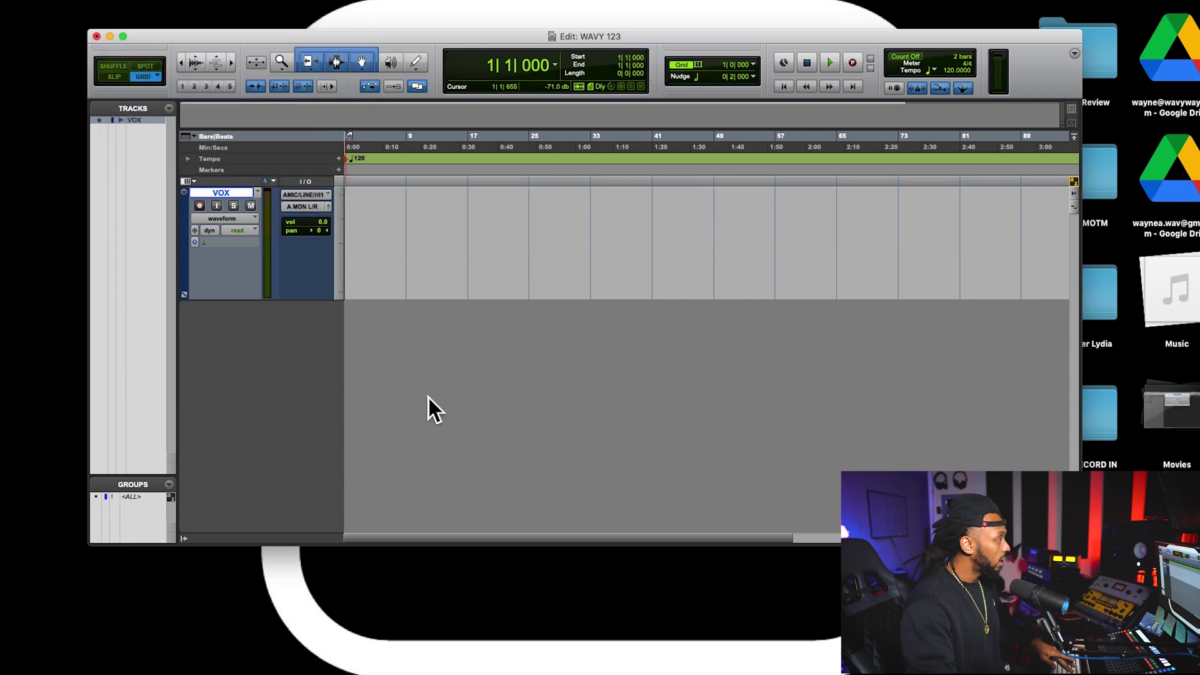
{"action": "left_click", "coordinate": [423, 5]}
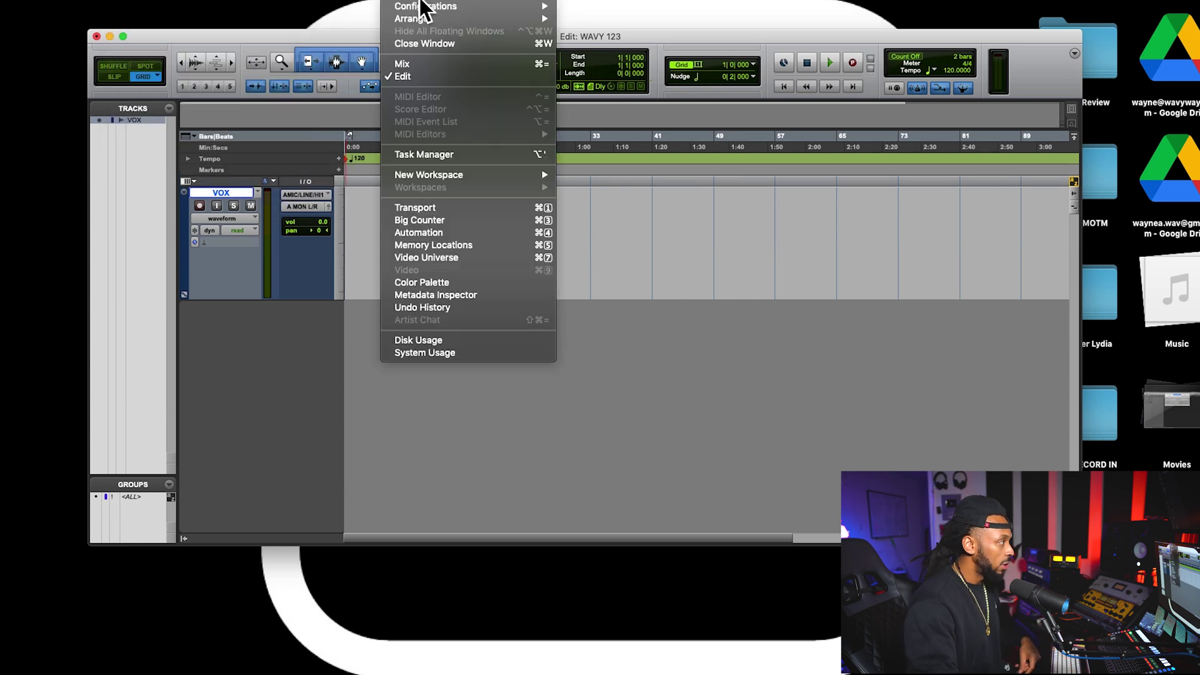
{"action": "left_click", "coordinate": [434, 65]}
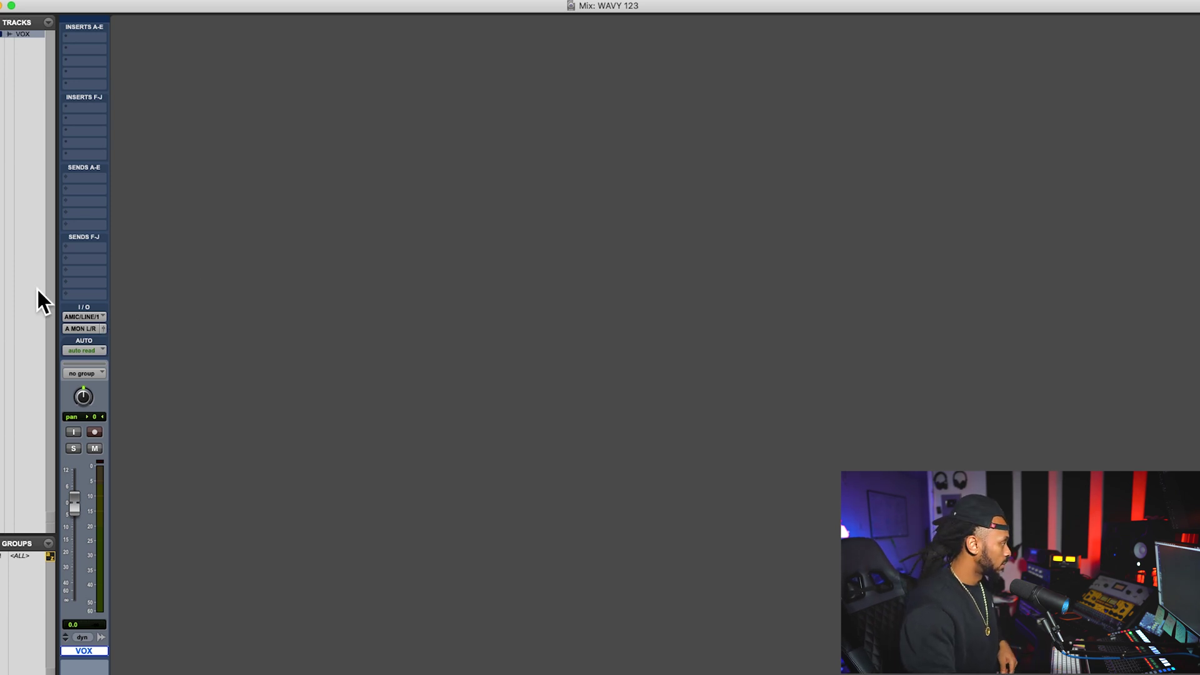
Step: Set the VOX input to A MIC/LINE/HIZ 1 and its output to A MON L/R
{"action": "left_click", "coordinate": [91, 319]}
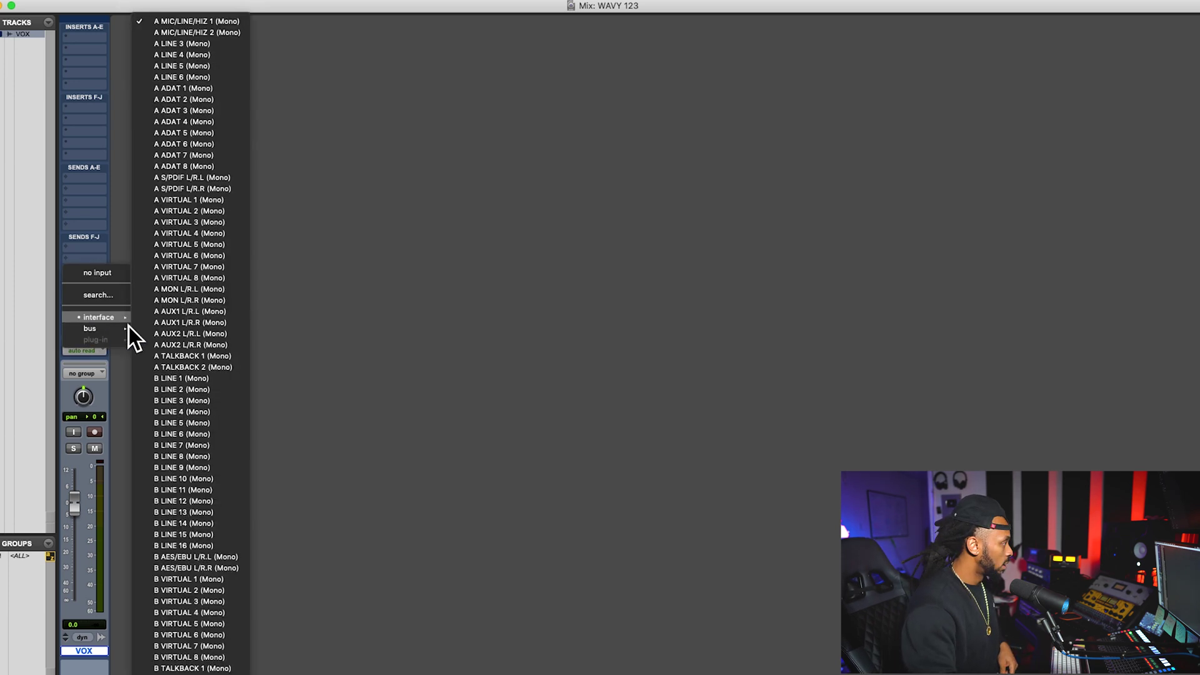
{"action": "left_click", "coordinate": [185, 25]}
{"action": "left_click", "coordinate": [96, 330]}
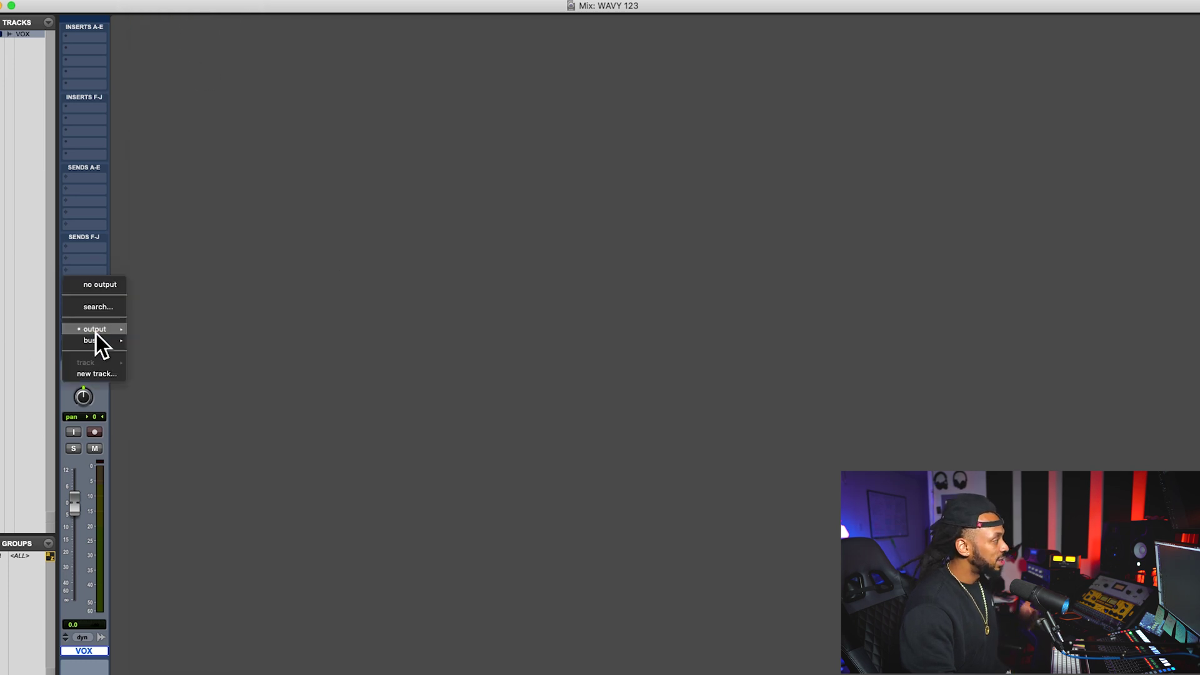
{"action": "mouse_move", "coordinate": [95, 330]}
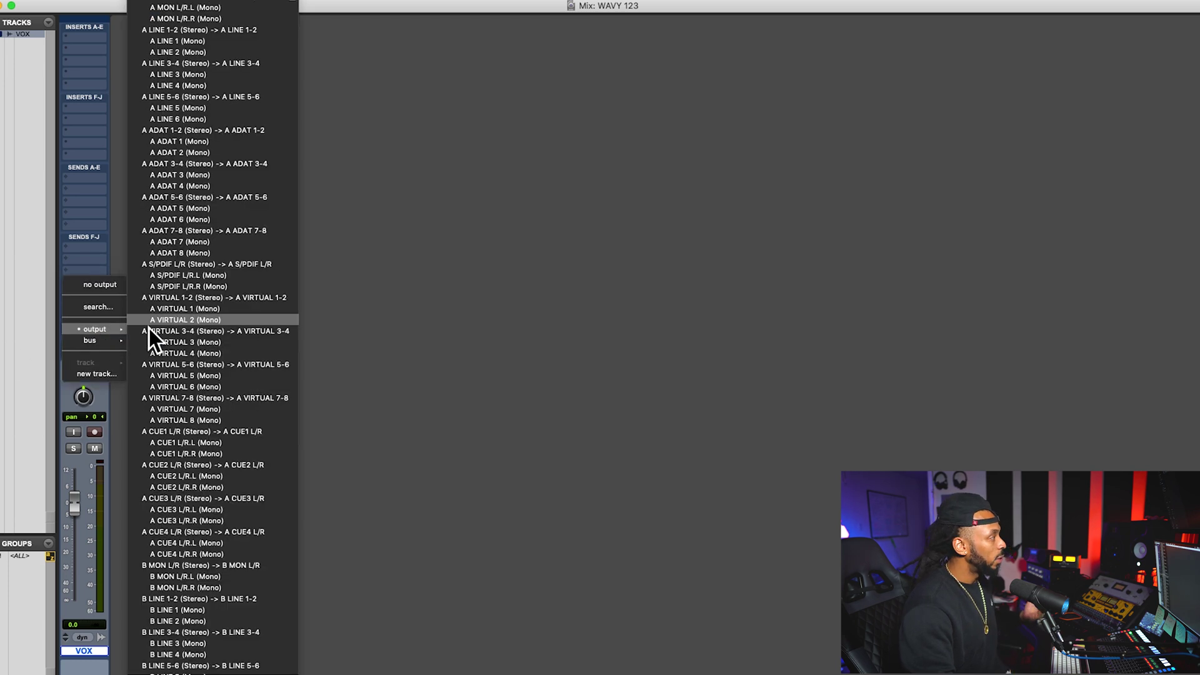
{"action": "left_click", "coordinate": [296, 4]}
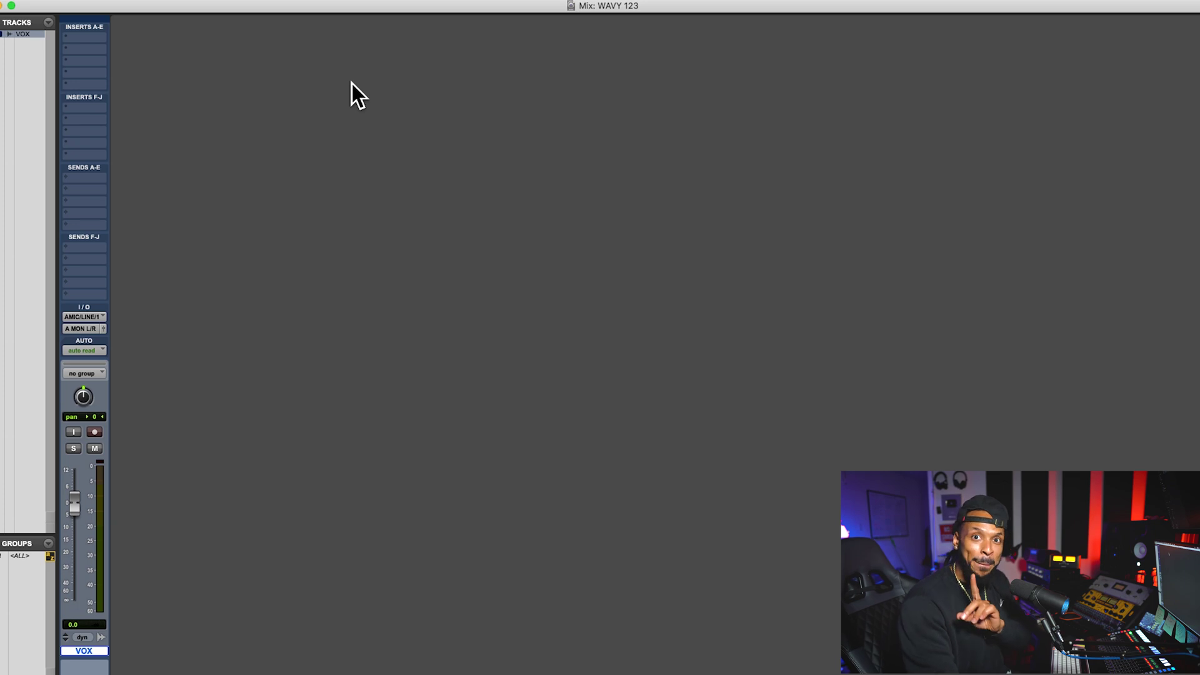
{"action": "left_click", "coordinate": [372, 4]}
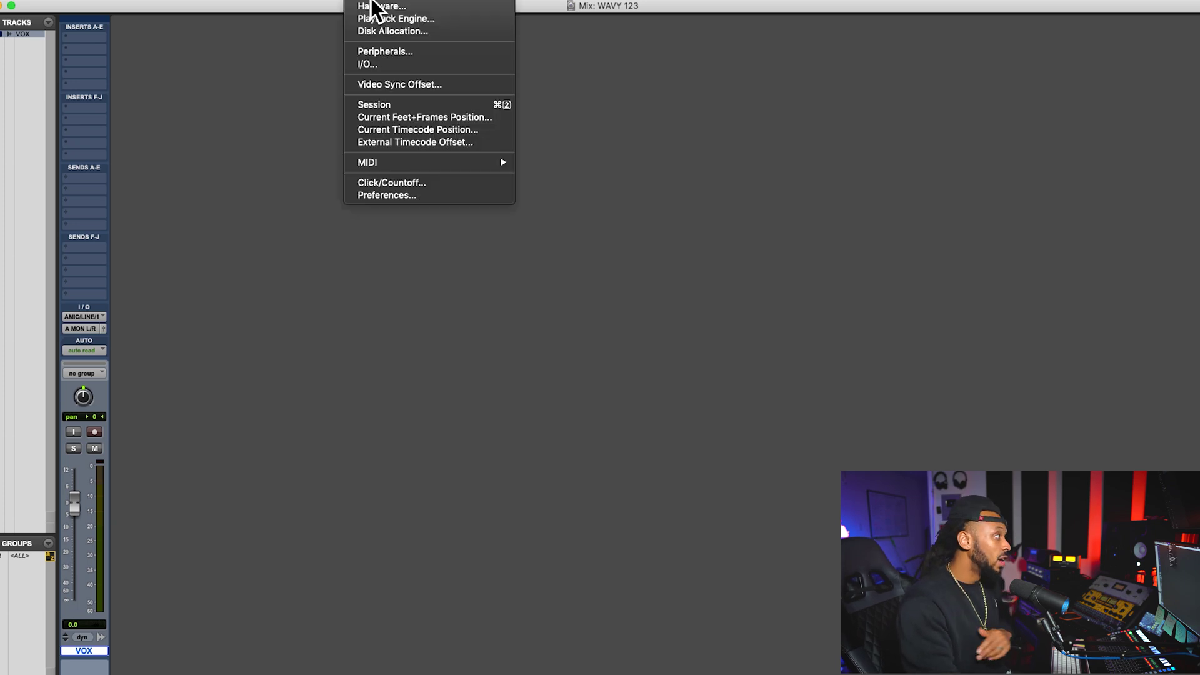
Step: In the I/O setup's Input paths, rename the A MIC/LINE/HIZ 1 subpath to MIC
{"action": "left_click", "coordinate": [388, 65]}
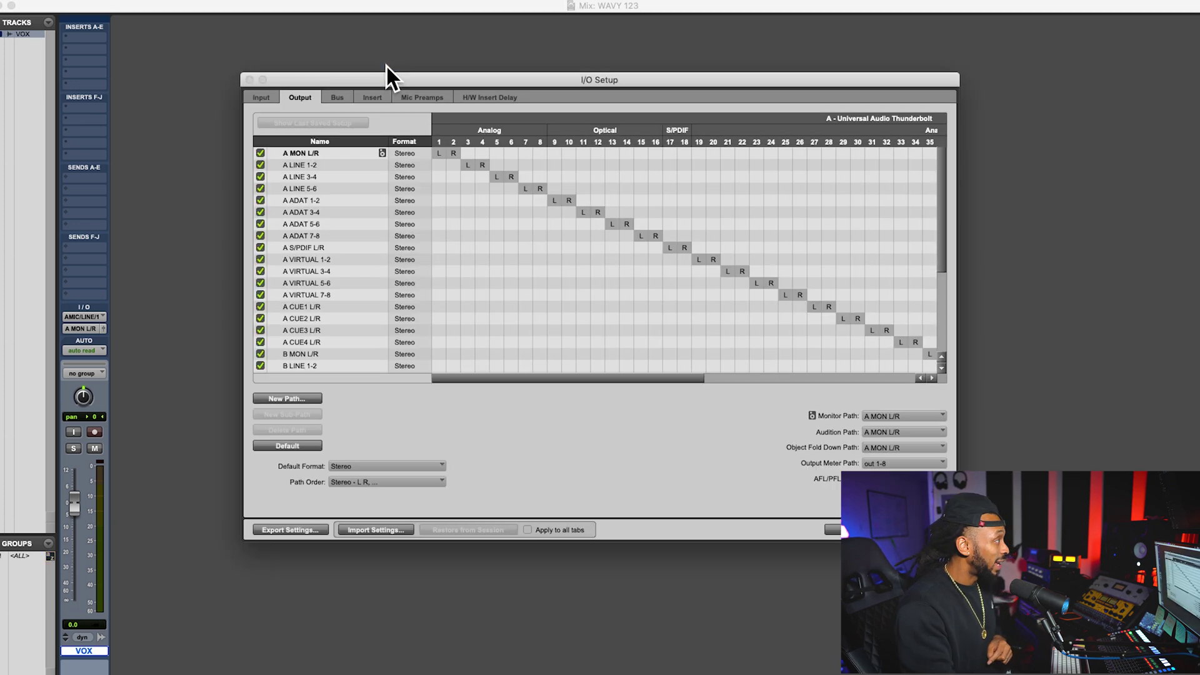
{"action": "left_click", "coordinate": [269, 98]}
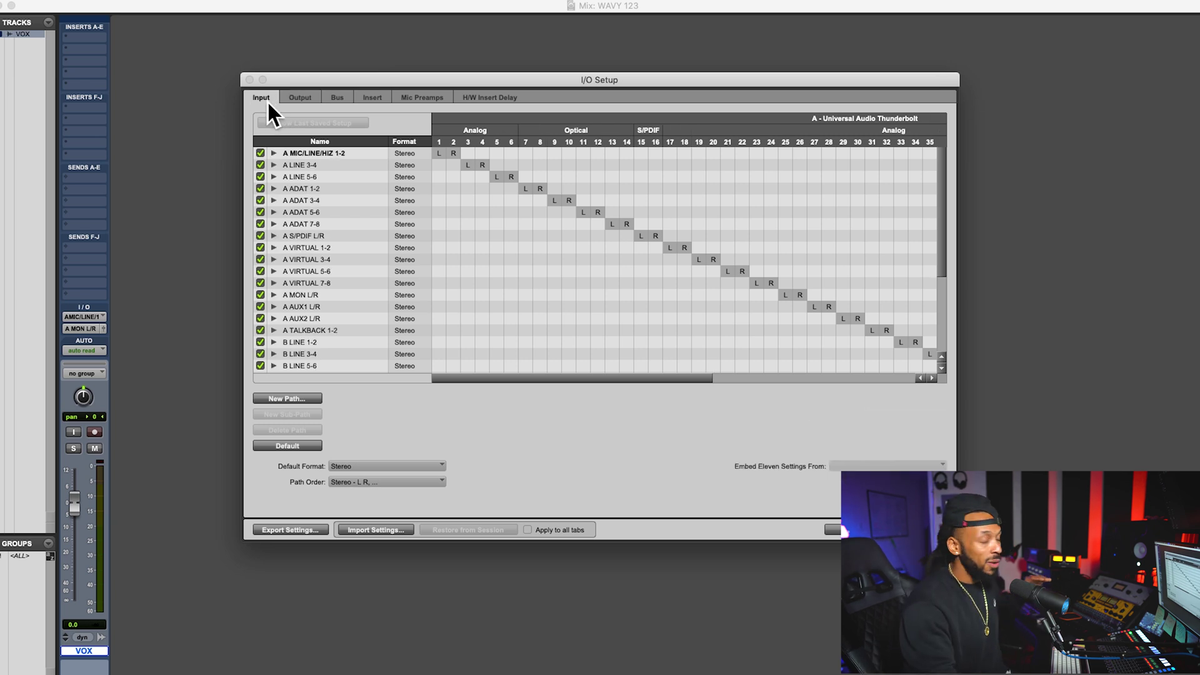
{"action": "left_click", "coordinate": [276, 155]}
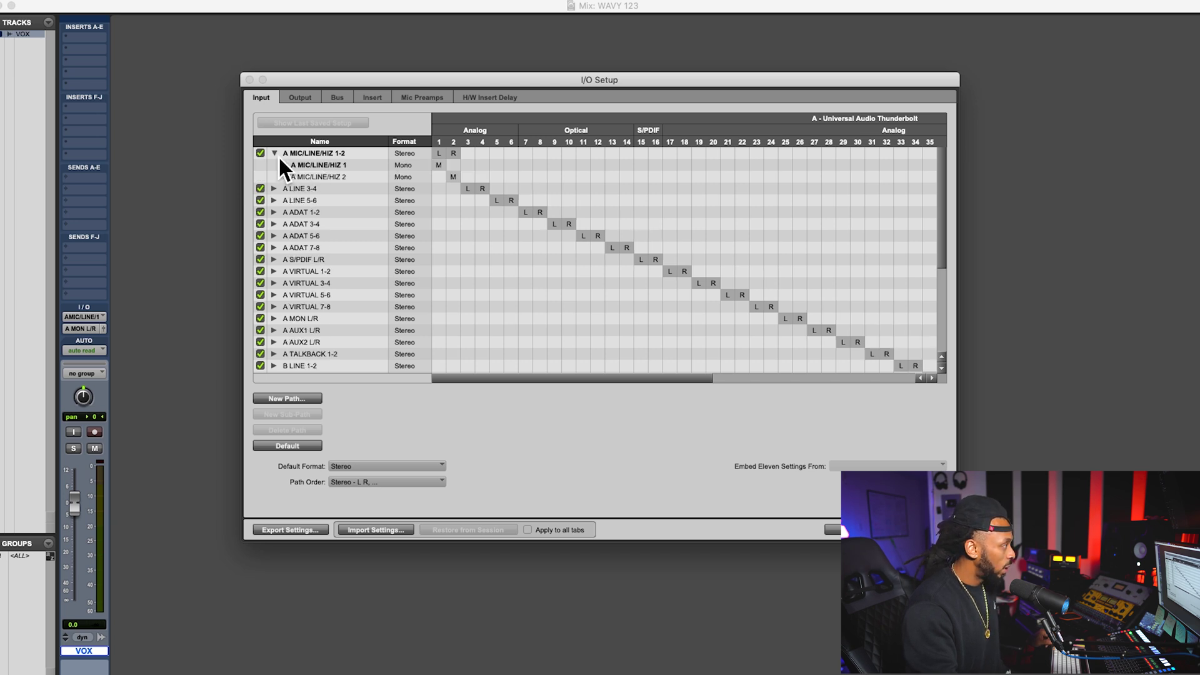
{"action": "double_click", "coordinate": [317, 165]}
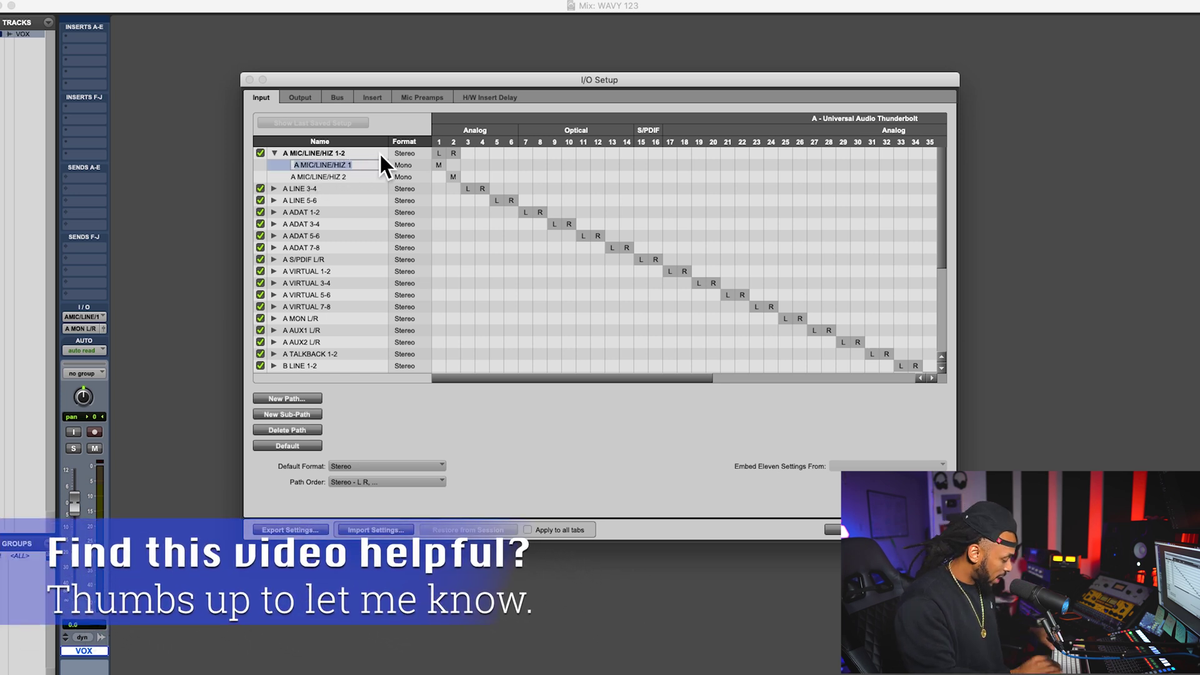
{"action": "type", "text": "MIC"}
{"action": "key", "text": "Return"}
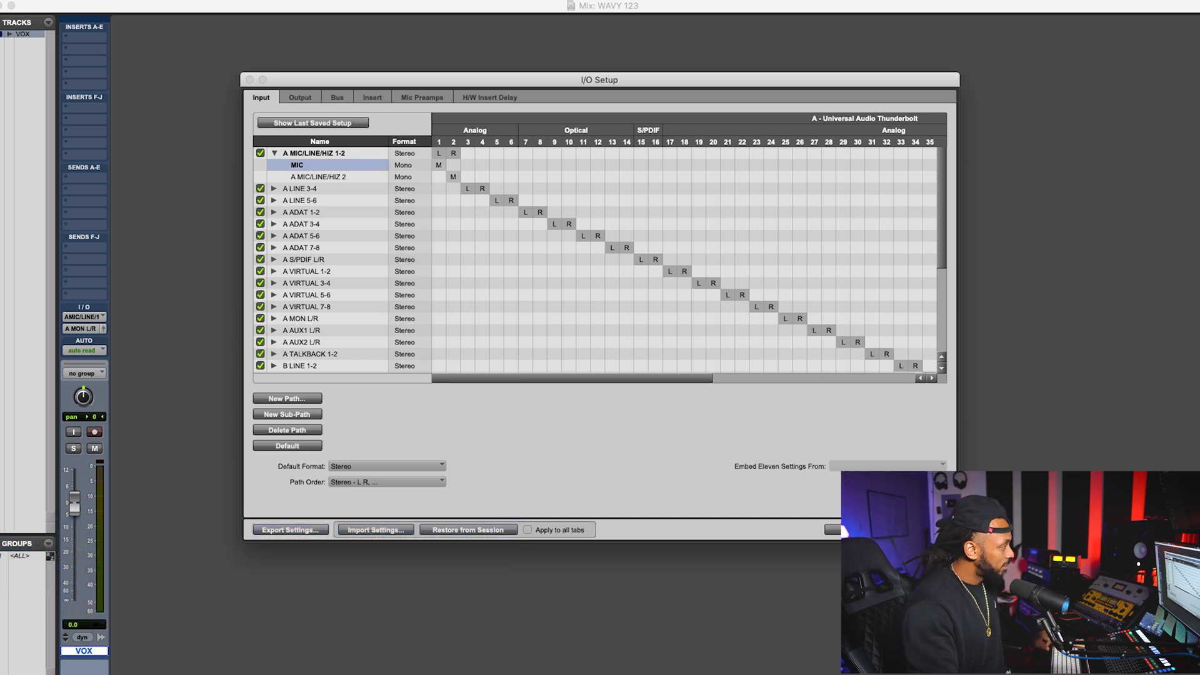
{"action": "key", "text": "Return"}
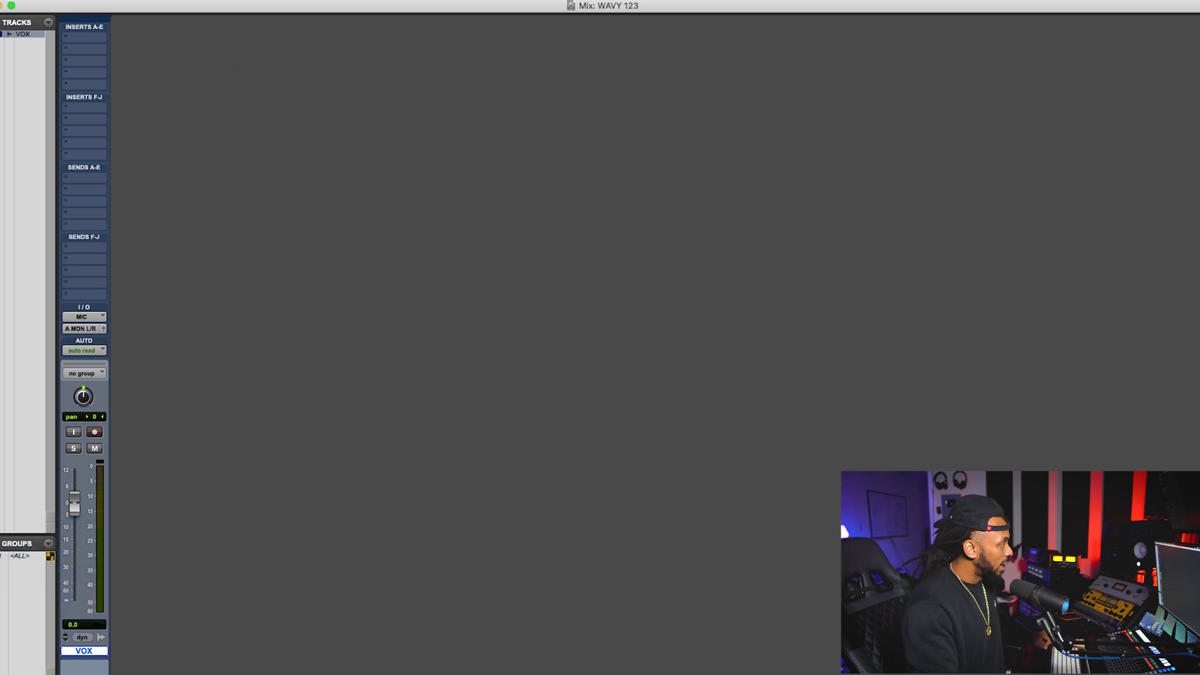
Step: Confirm the VOX track's input now reads MIC and return to the Edit window
{"action": "left_click", "coordinate": [88, 317]}
{"action": "mouse_move", "coordinate": [89, 320]}
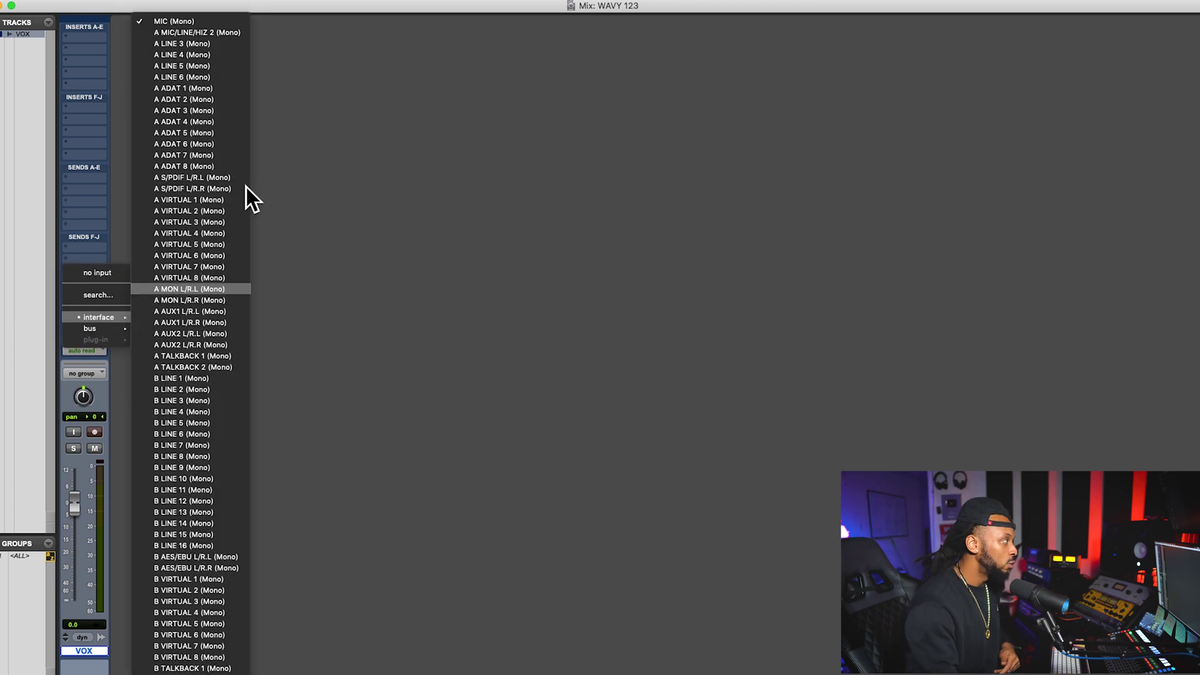
{"action": "left_click", "coordinate": [190, 28]}
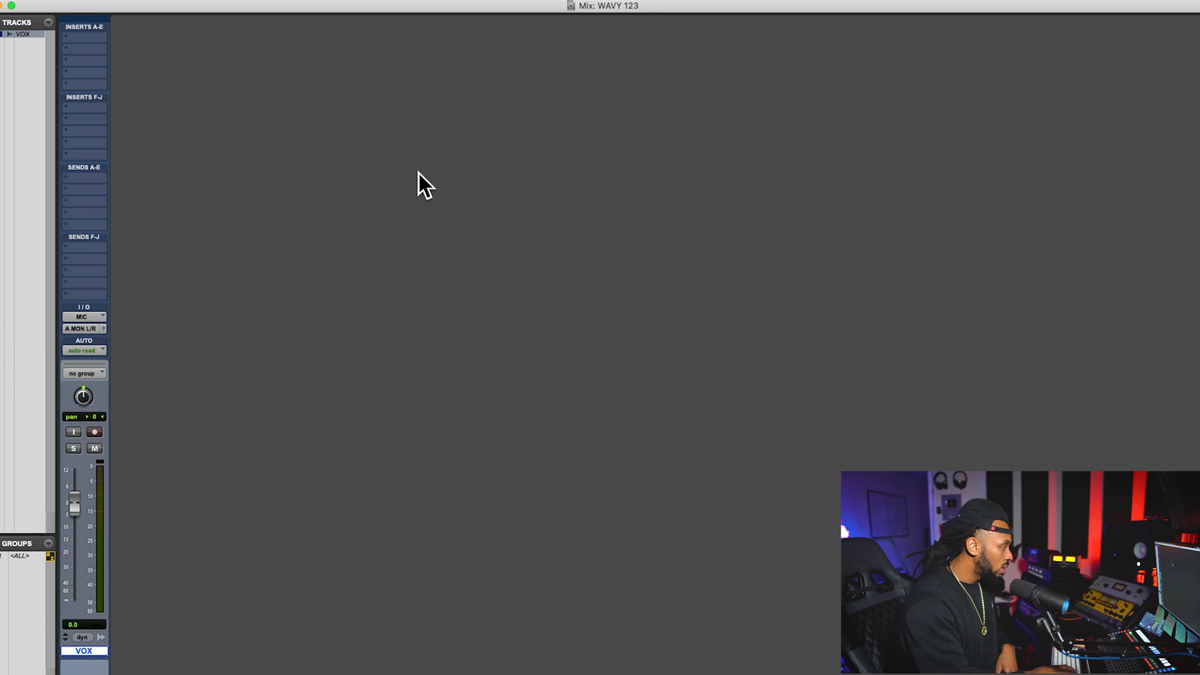
{"action": "key", "text": "super+equal"}
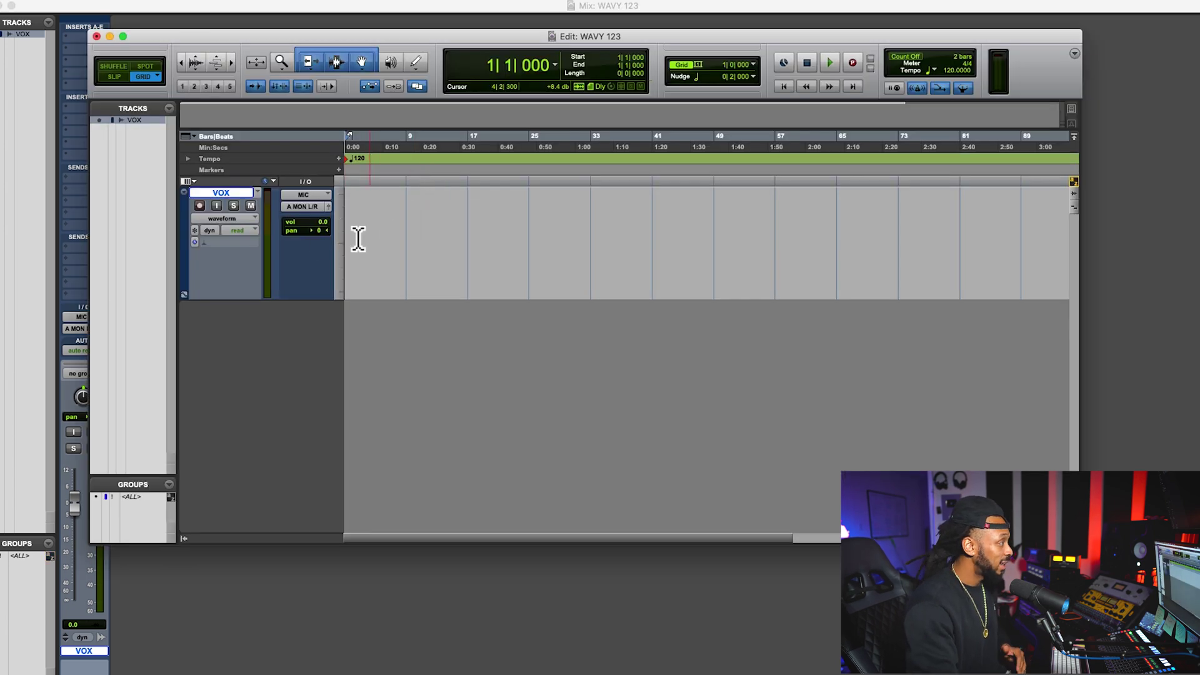
Step: Record-arm and mute VOX, place the Transport window below the track, and enable Record
{"action": "left_click", "coordinate": [200, 208]}
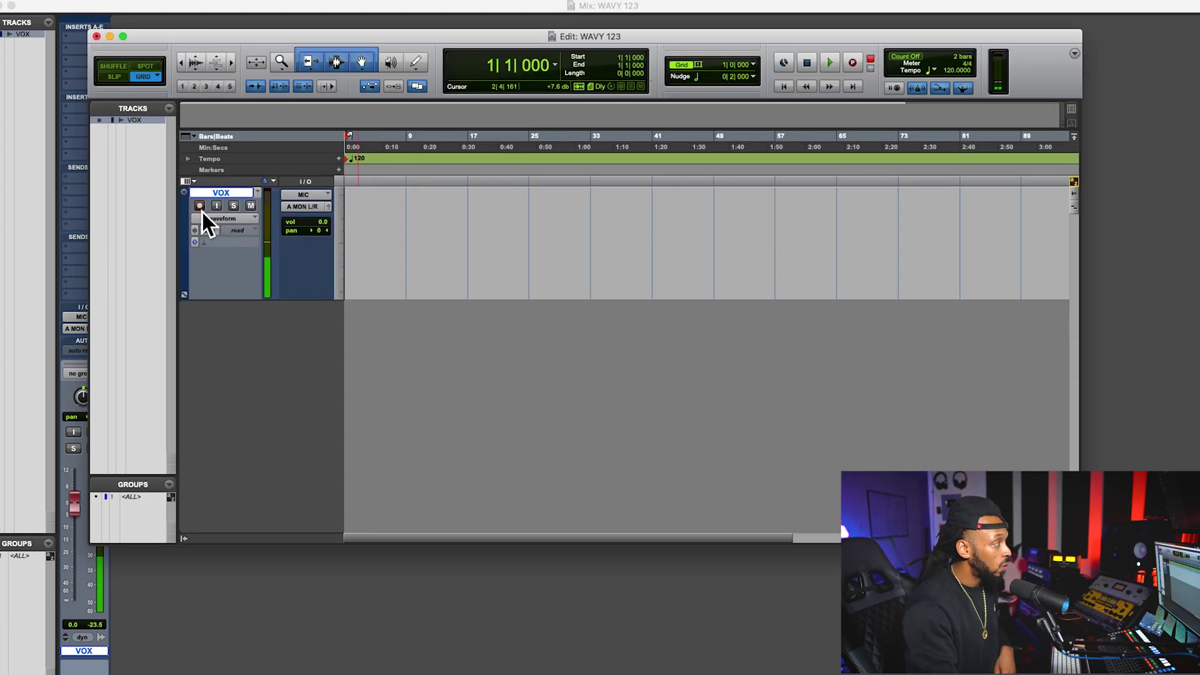
{"action": "left_click", "coordinate": [254, 210]}
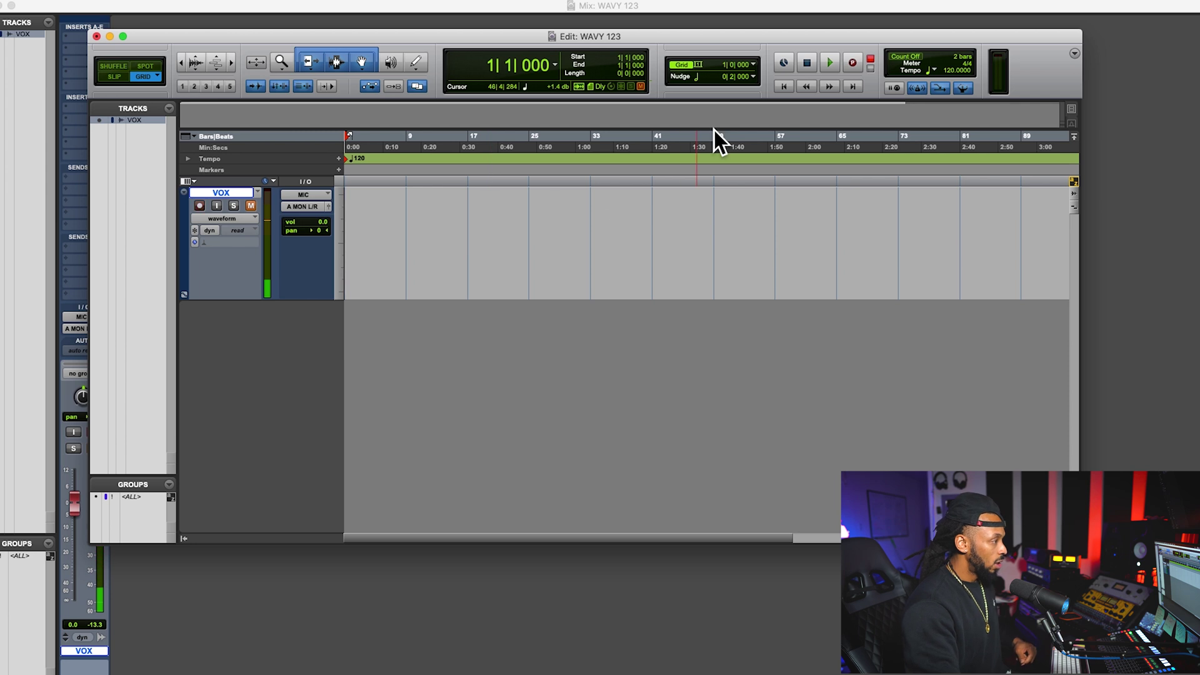
{"action": "left_click", "coordinate": [410, 5]}
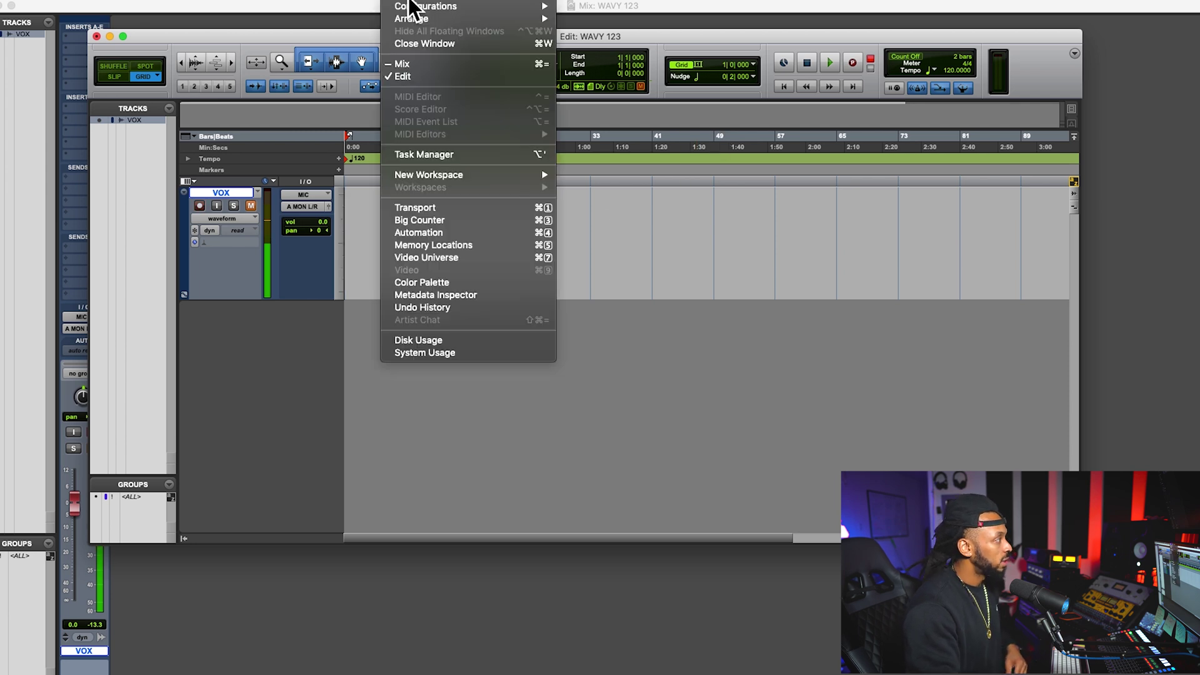
{"action": "left_click", "coordinate": [448, 211]}
{"action": "left_click_drag", "start_coordinate": [530, 281], "coordinate": [507, 370]}
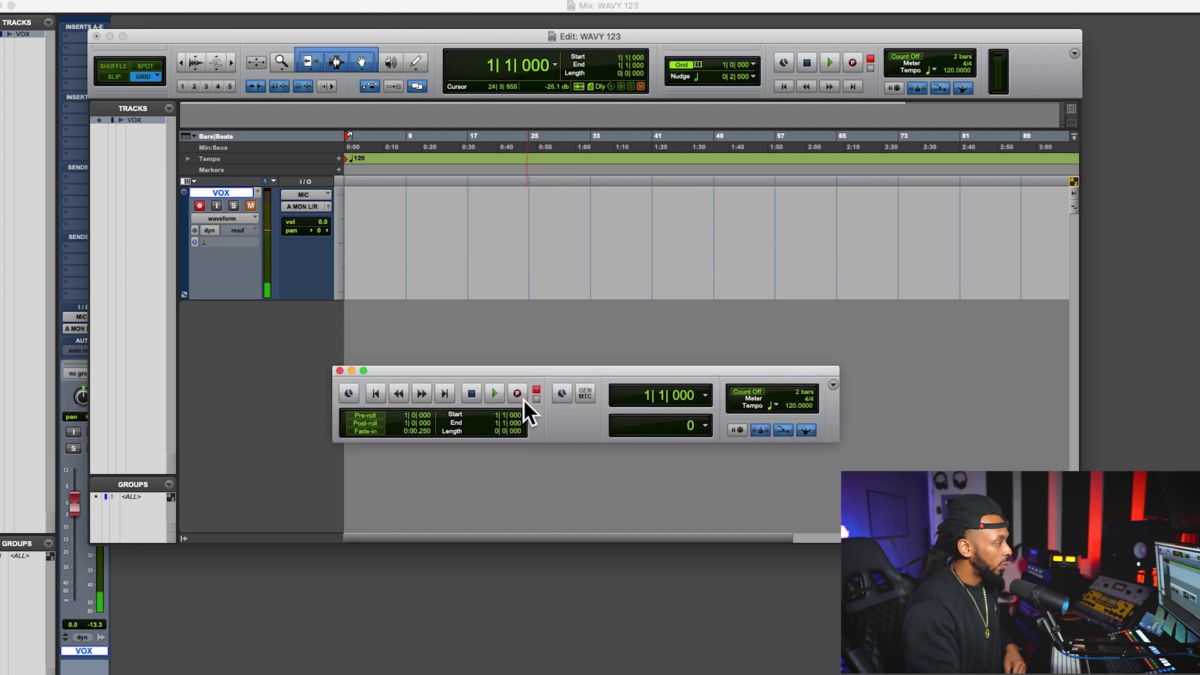
{"action": "left_click", "coordinate": [523, 399]}
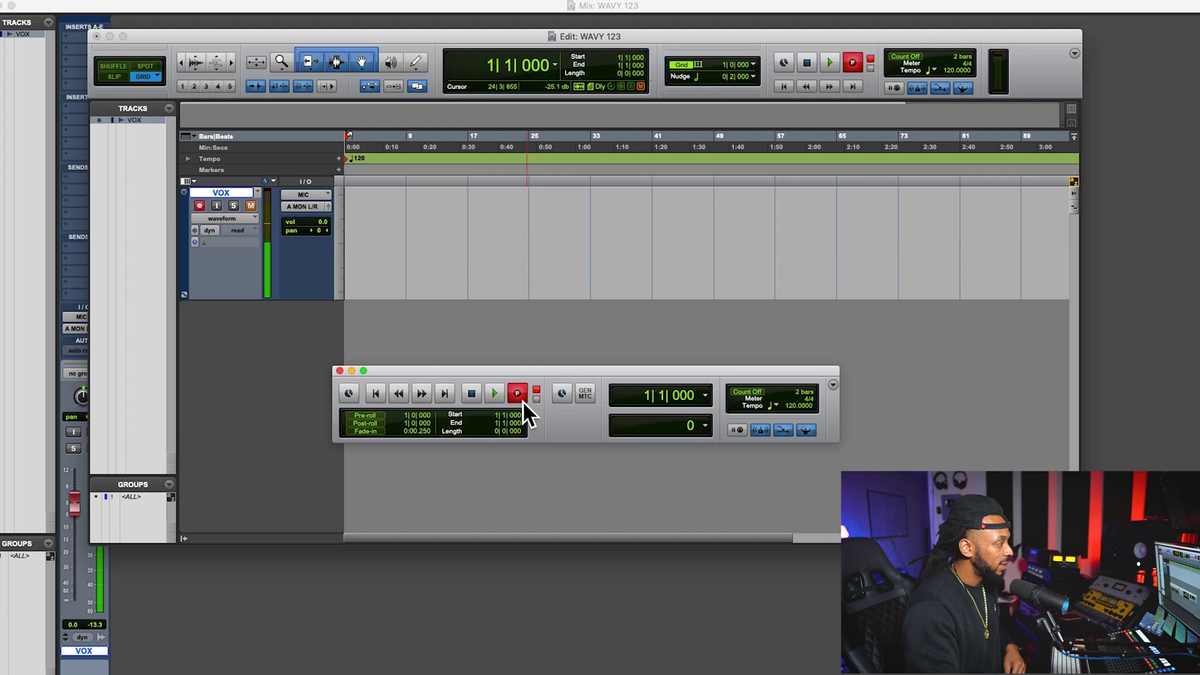